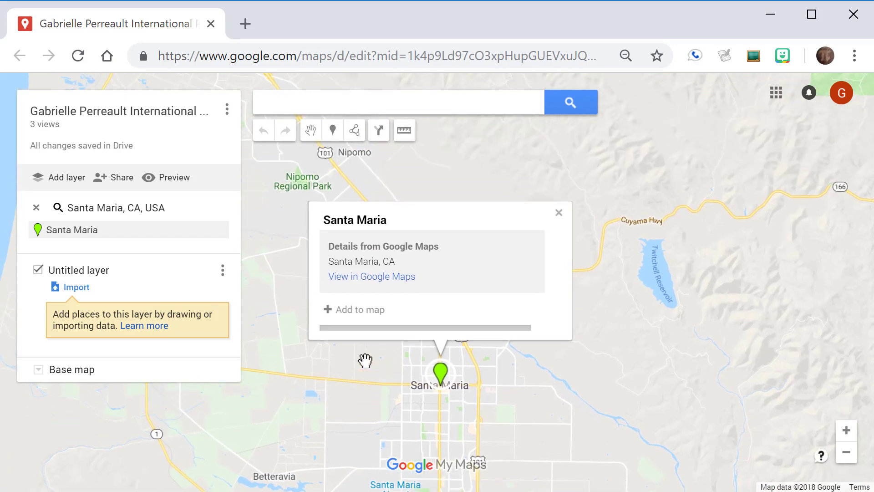
- Add the found Santa Maria location to the map and style its pin as a dark orange house icon
left_click(367, 314)
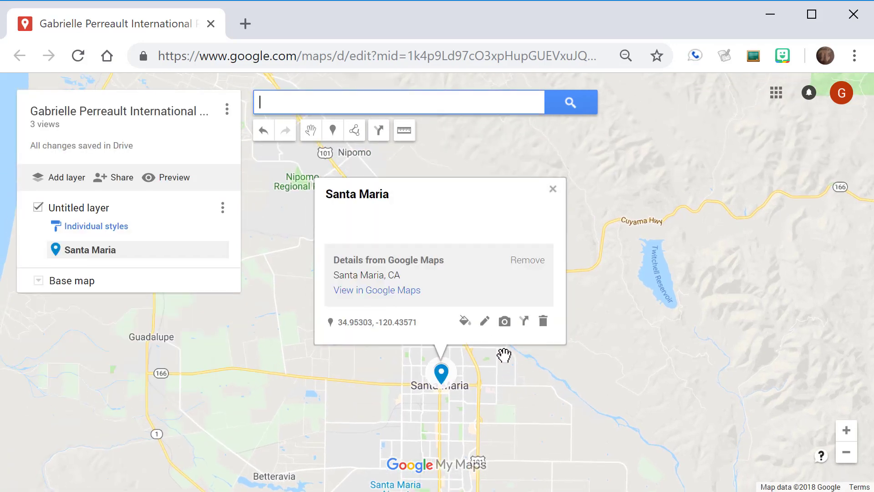
left_click(465, 321)
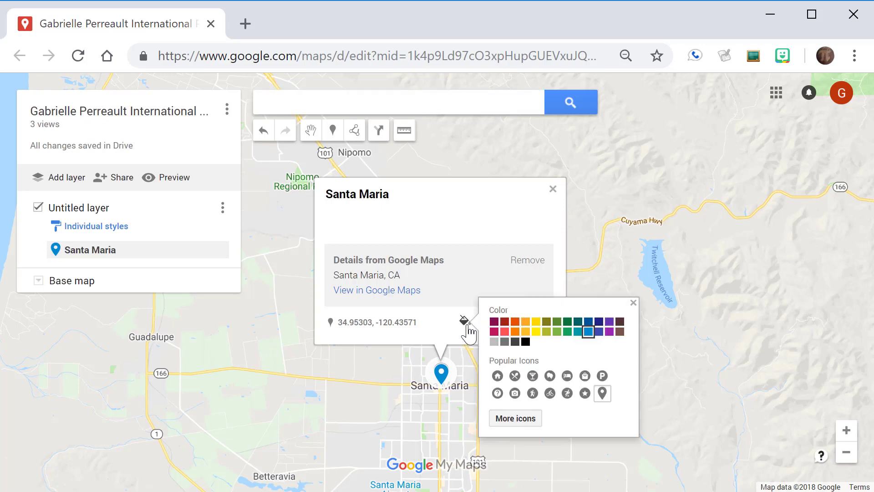
left_click(518, 322)
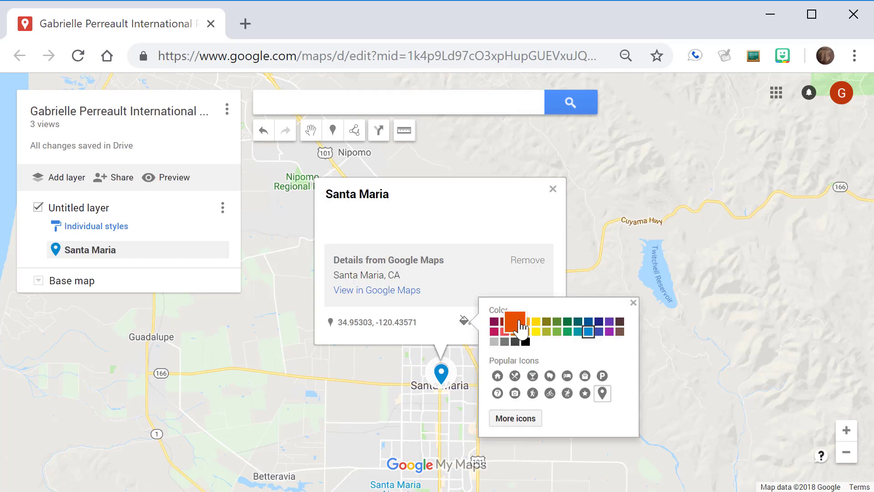
left_click(498, 376)
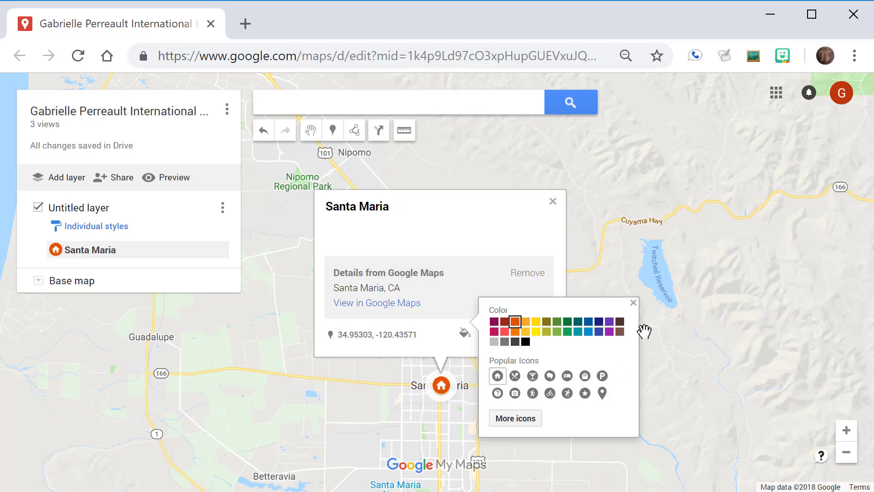
left_click(634, 303)
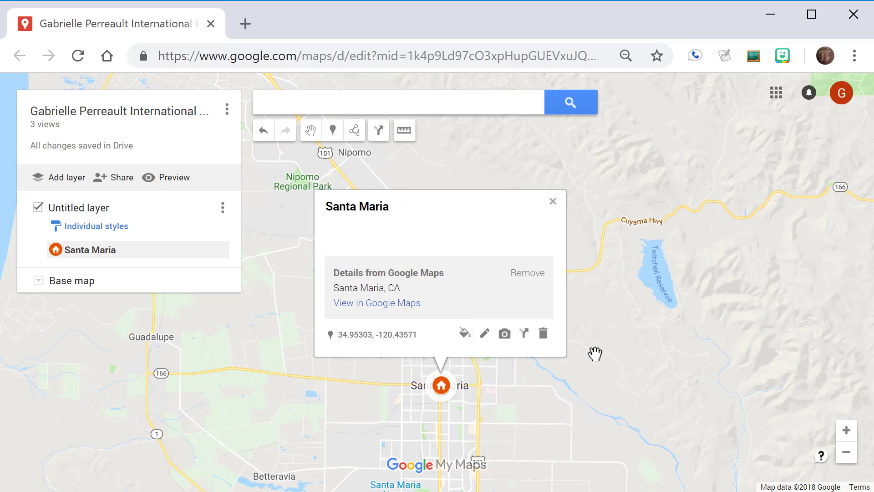
- Rename the pin "Santa Maria Starting Point Pin" and save a description about visiting Japan for Pokemon, Gameboy games, card trading and Japanese culture
left_click(484, 337)
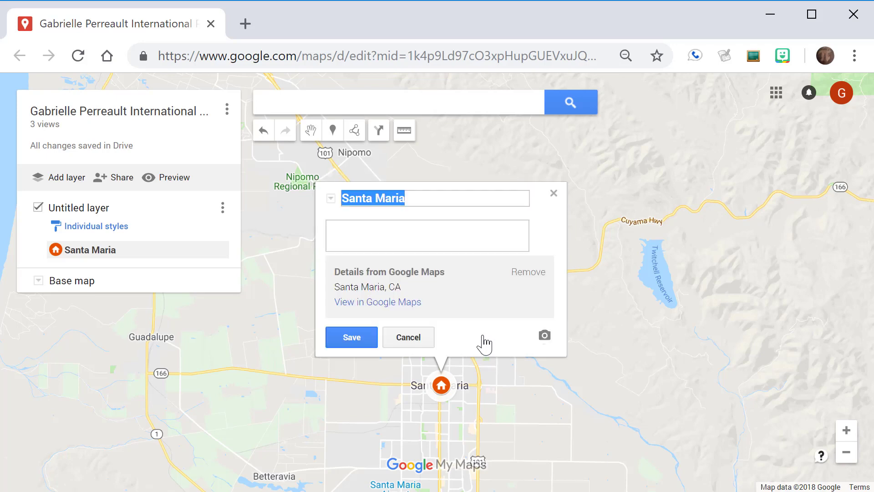
left_click(452, 201)
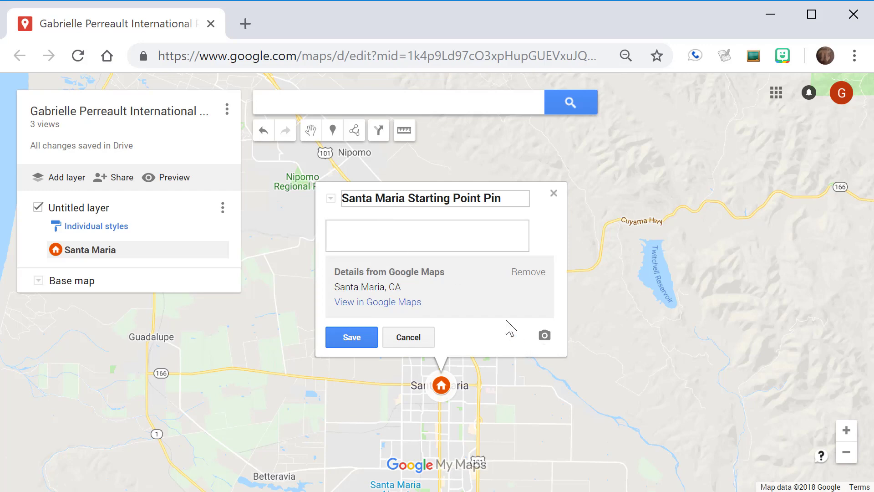
type("I would love to go visit J")
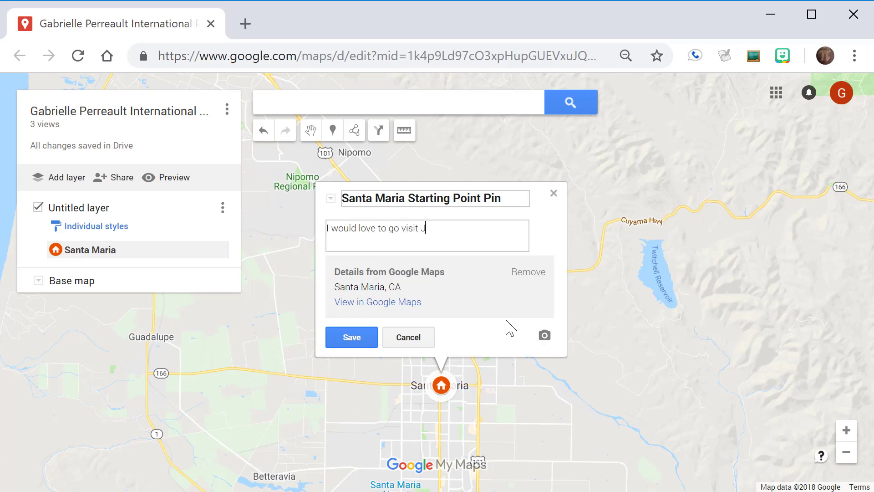
type("apan because I have been a fan of Pokemon ever since I was young. I used to play th")
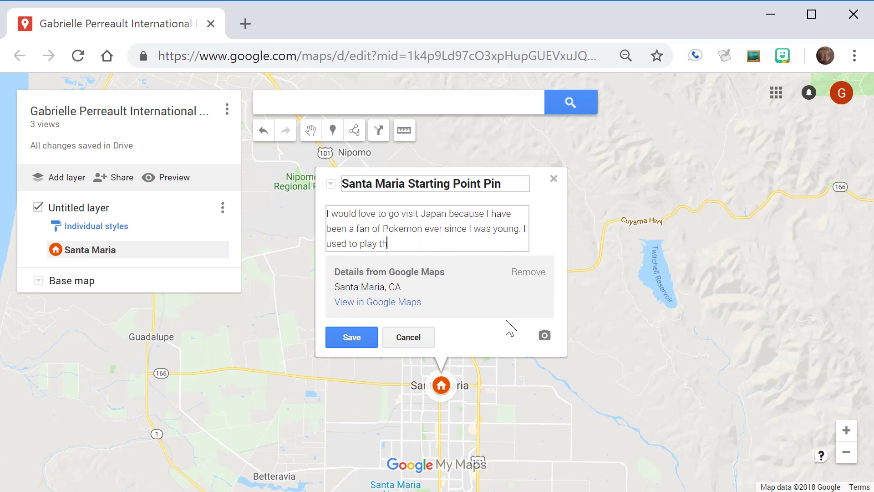
type("e Gameboy games and even trade the cards with my friends. I would love to see wh")
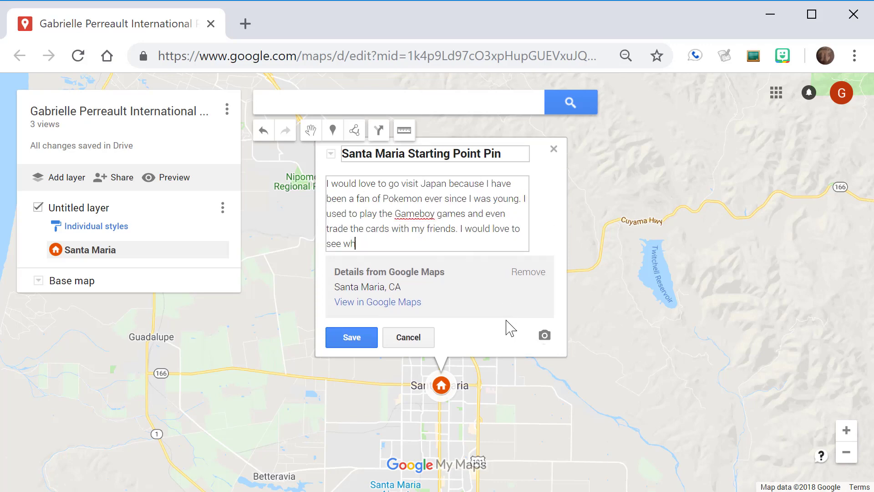
type("ere all of this started, and experience Japanese culture!")
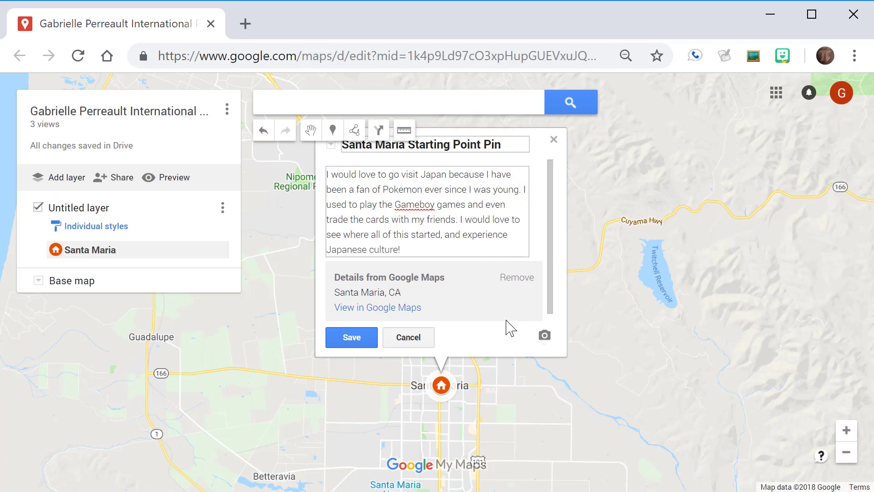
left_click(352, 337)
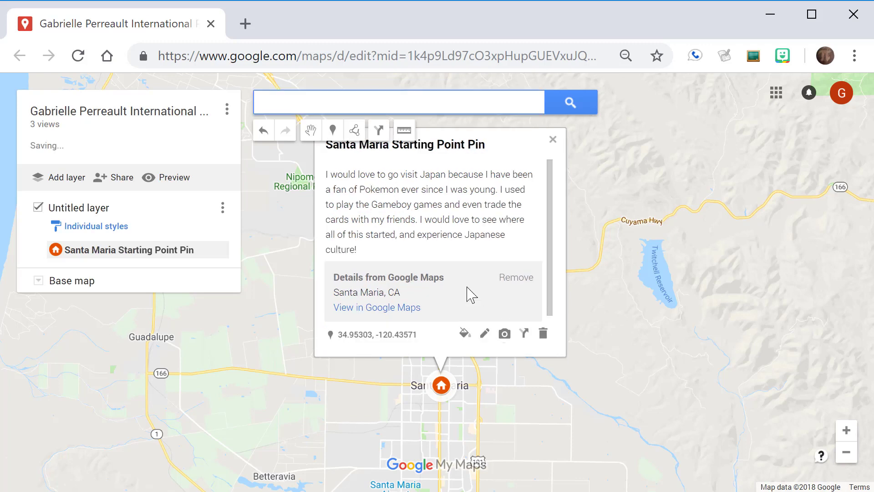
- Find images for "Santa Maria, CA" with Google Image Search, attach the tree-lined street photo to the starting pin and save it
left_click(505, 336)
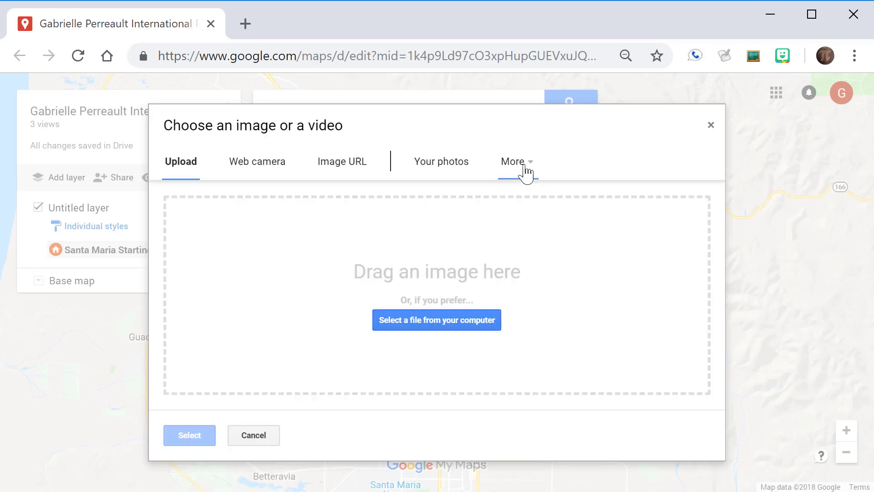
left_click(523, 165)
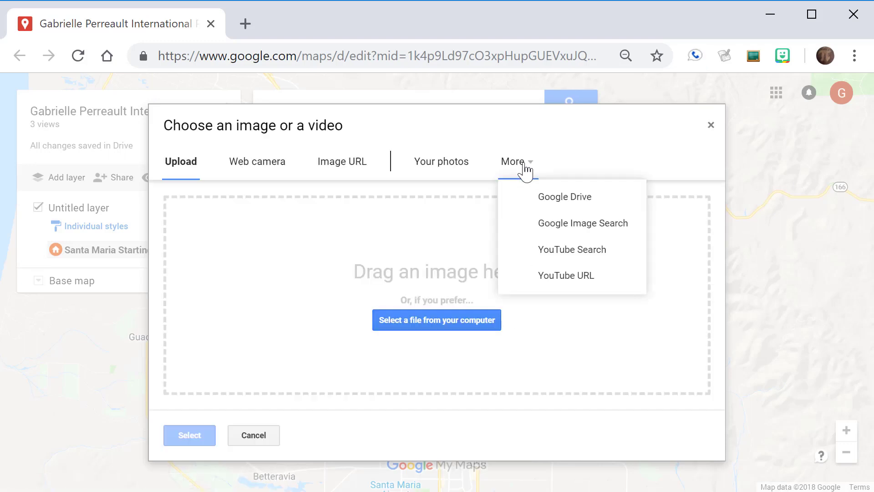
left_click(596, 228)
type("Santa Maria, CA")
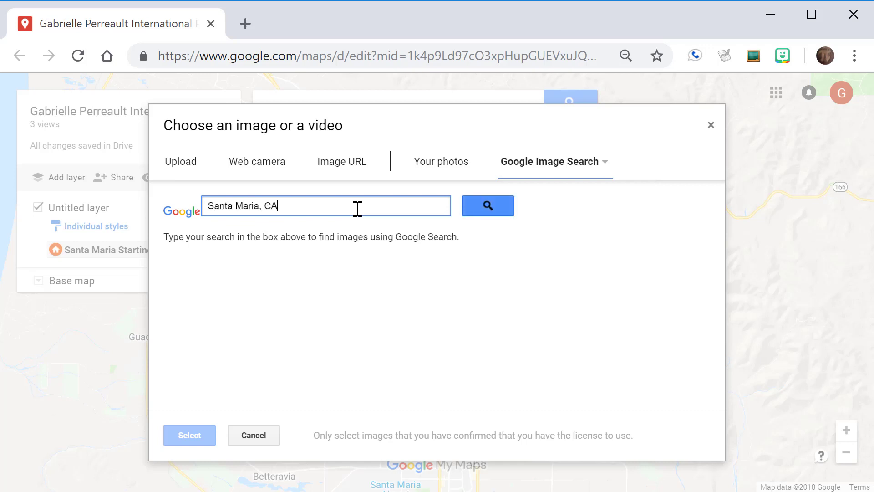
key("Return")
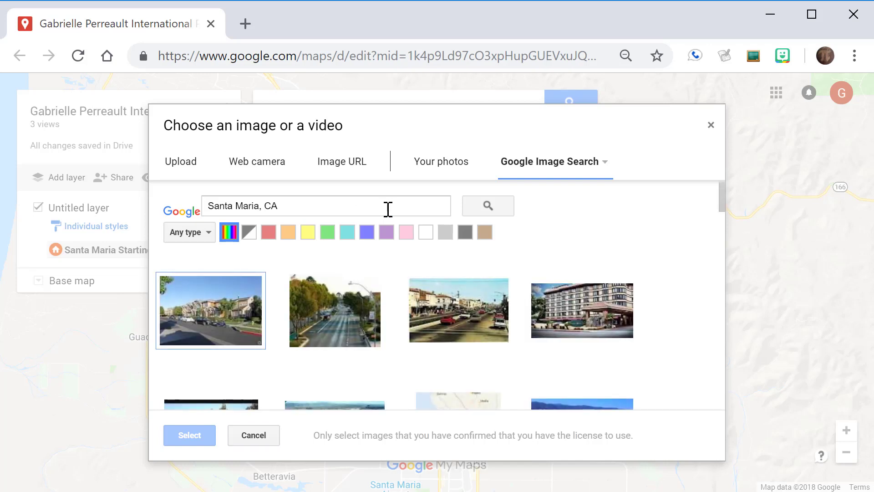
left_click(347, 340)
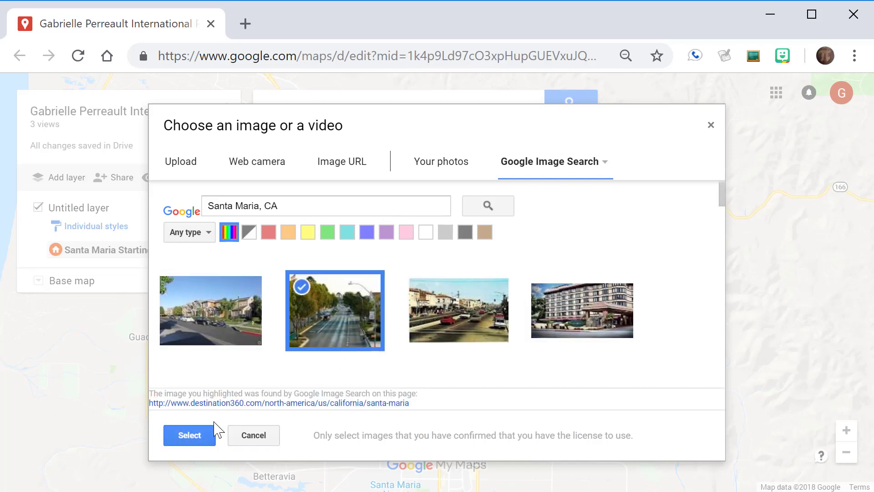
left_click(189, 435)
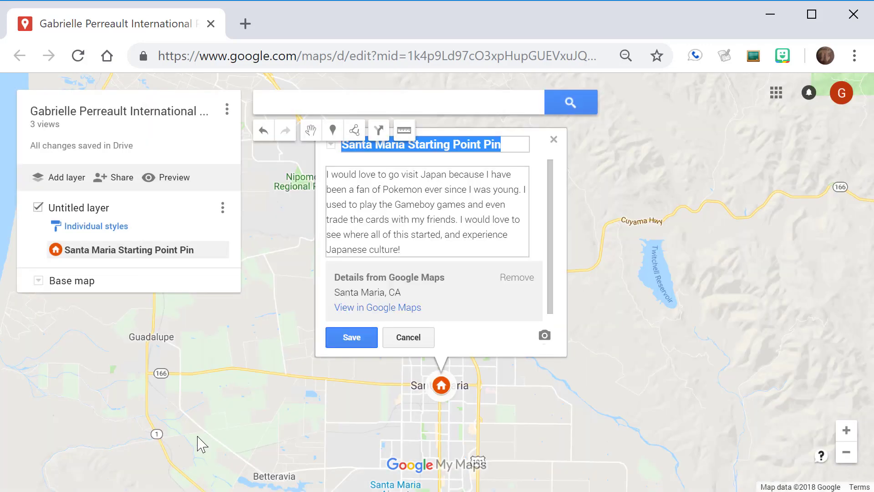
left_click(352, 338)
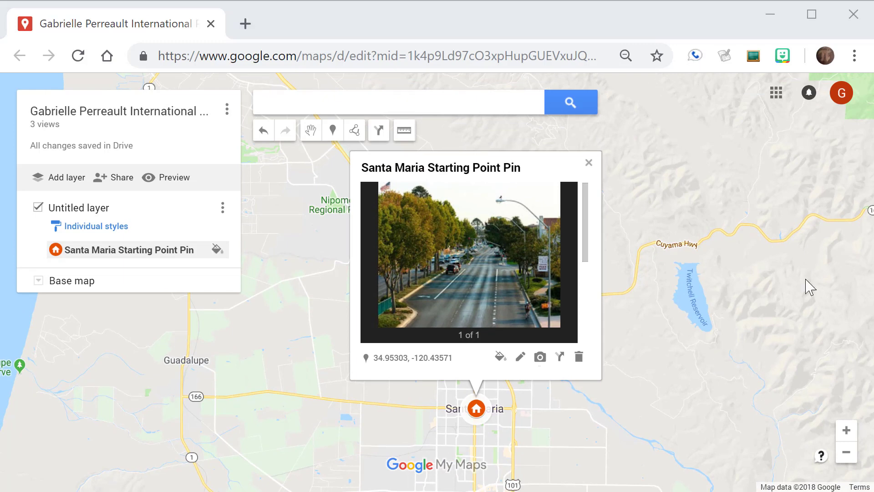
- Search the map for LAX, choose LAX airport (LAX) in Los Angeles and add it to the map
left_click(469, 110)
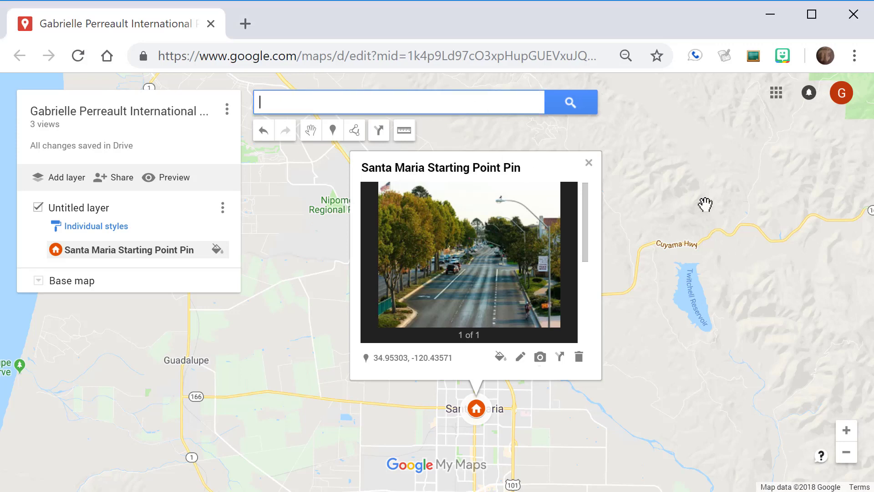
type("LAX")
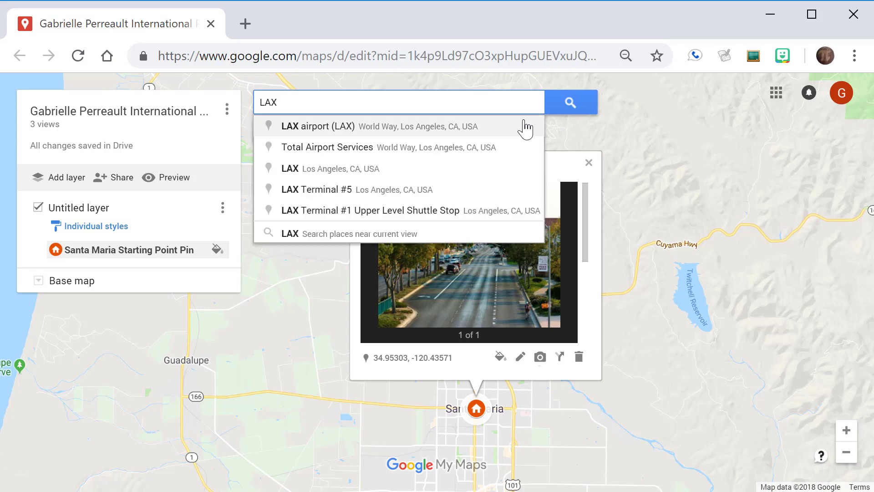
left_click(392, 129)
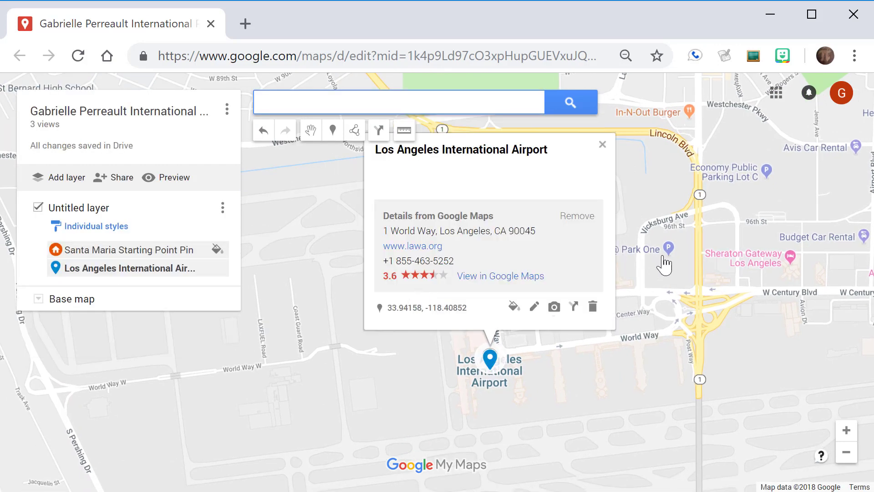
- Style the Los Angeles International Airport pin yellow with the airplane icon found by filtering the icons for "plane"
left_click(455, 349)
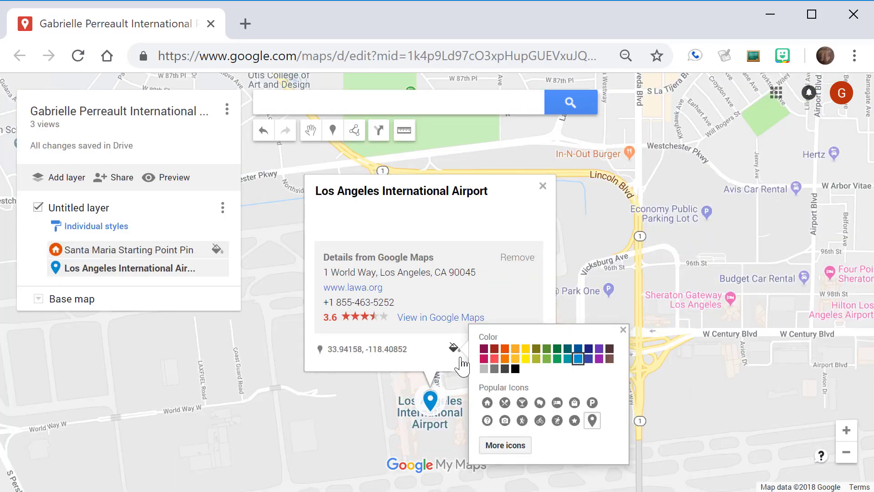
left_click(533, 358)
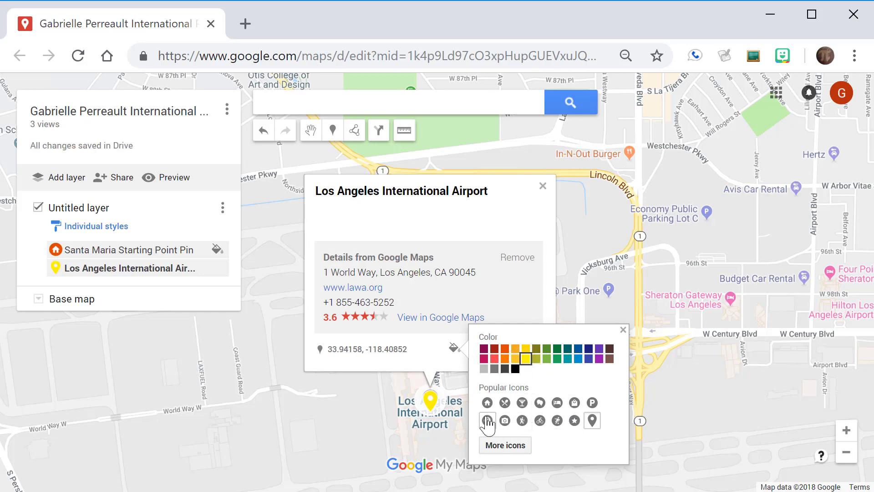
left_click(514, 446)
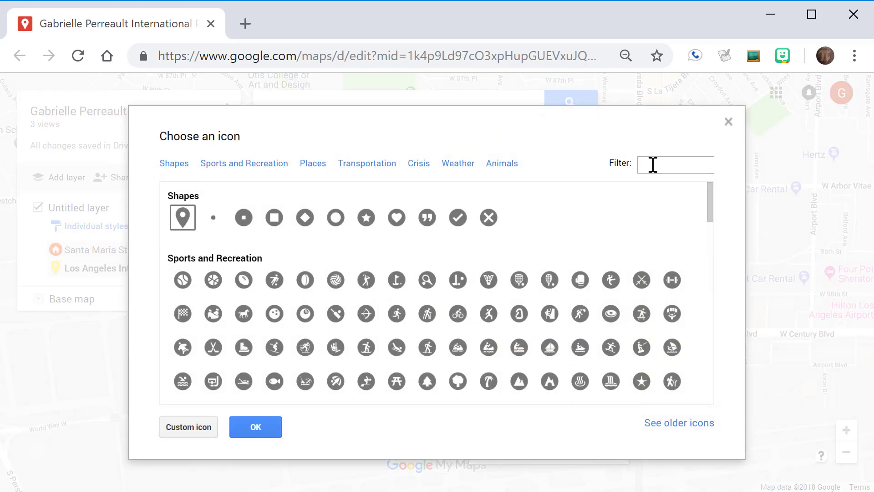
key("Return")
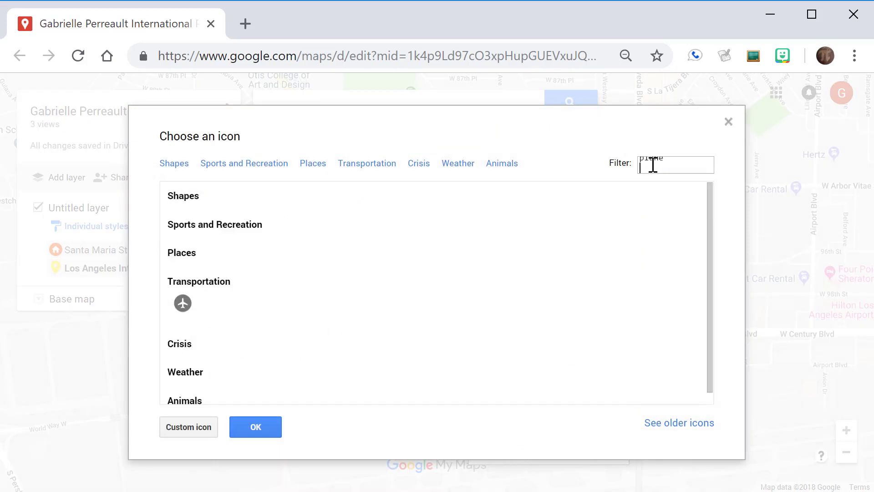
left_click(184, 309)
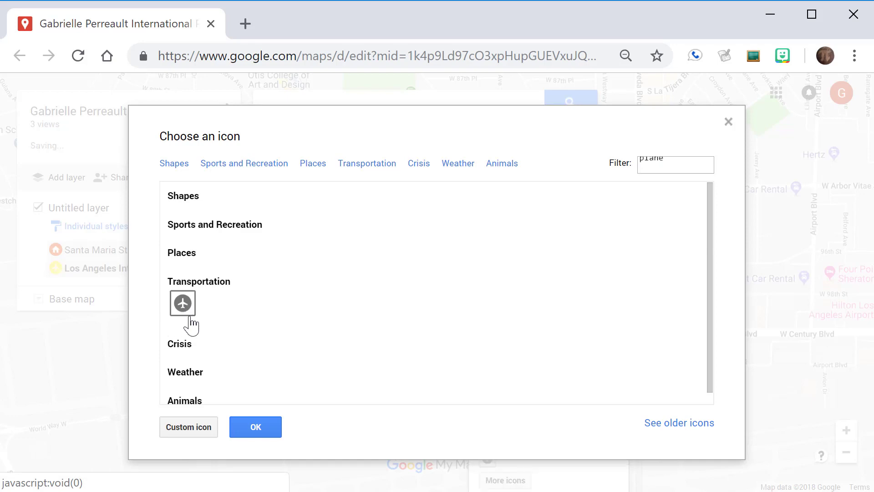
left_click(254, 430)
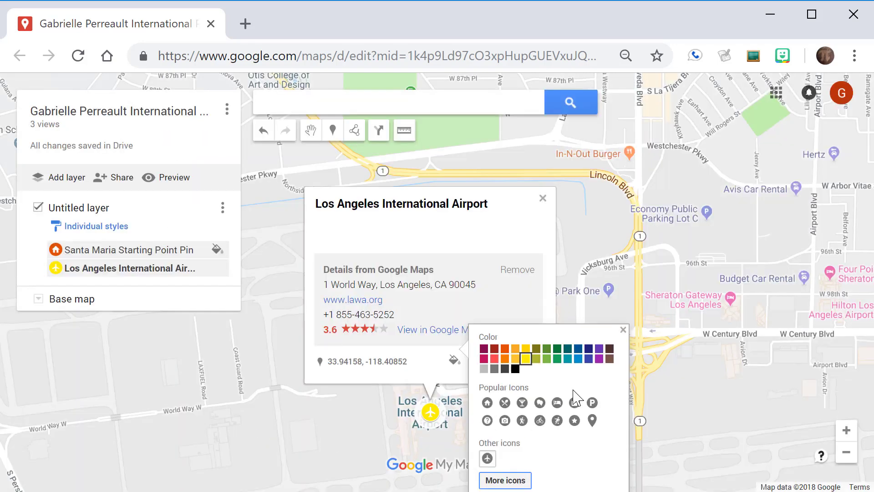
left_click(623, 329)
- Rename the Los Angeles airport pin as "LAX Departure Pin" and save it
left_click(475, 360)
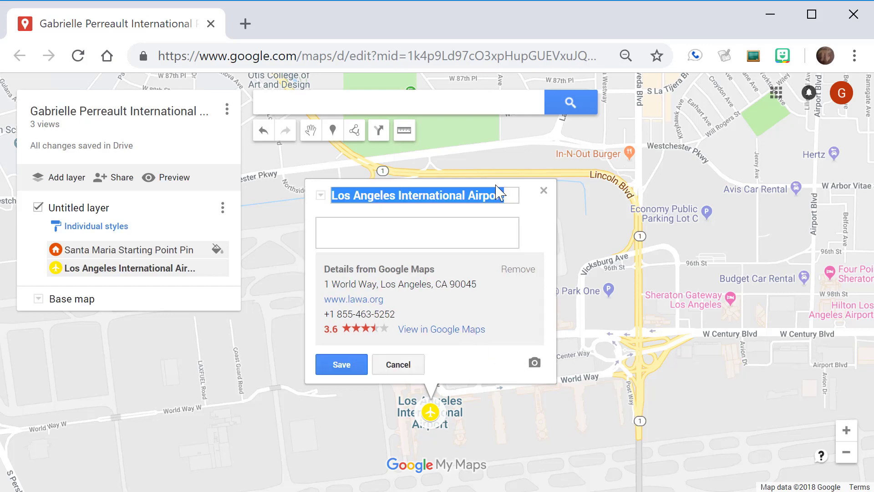
left_click(507, 196)
type("D")
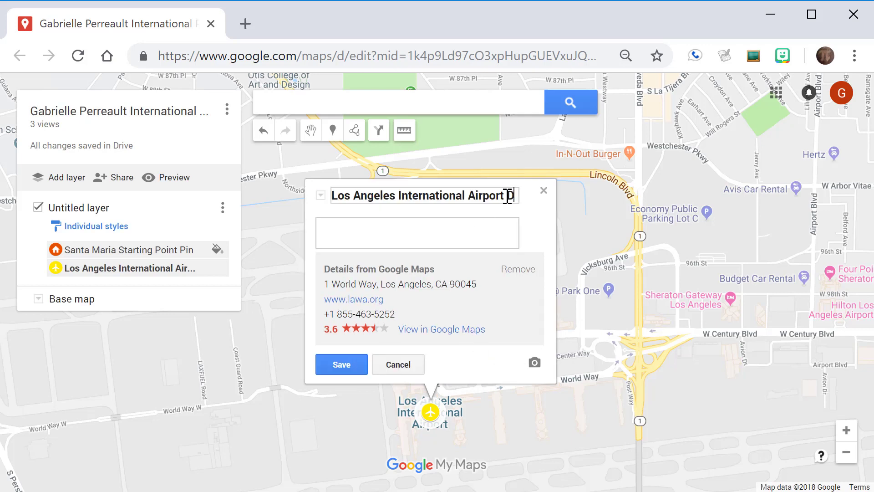
type("eparture Pin")
type("LAX")
left_click_drag(501, 181, 162, 208)
left_click(423, 238)
left_click(341, 365)
- Find images for "LAX" with Google Image Search, attach the daytime photo of the LAX sign to the departure pin and save it
left_click(492, 359)
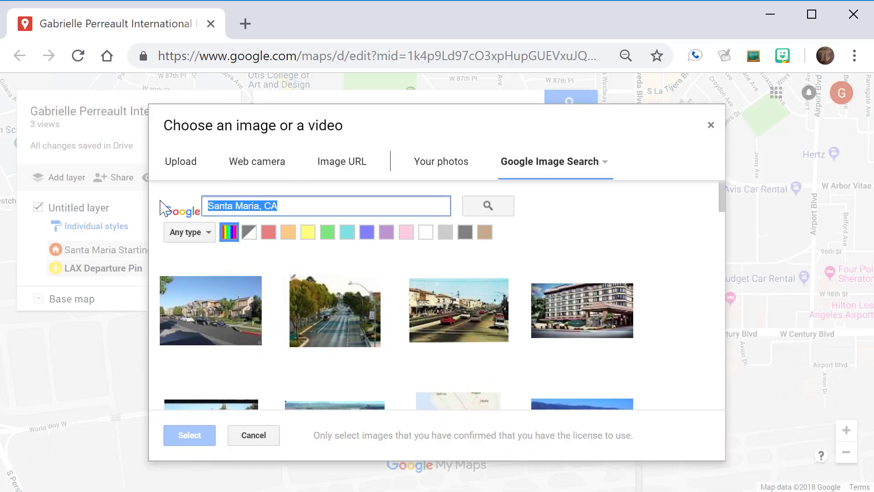
key("BackSpace")
type("LAX")
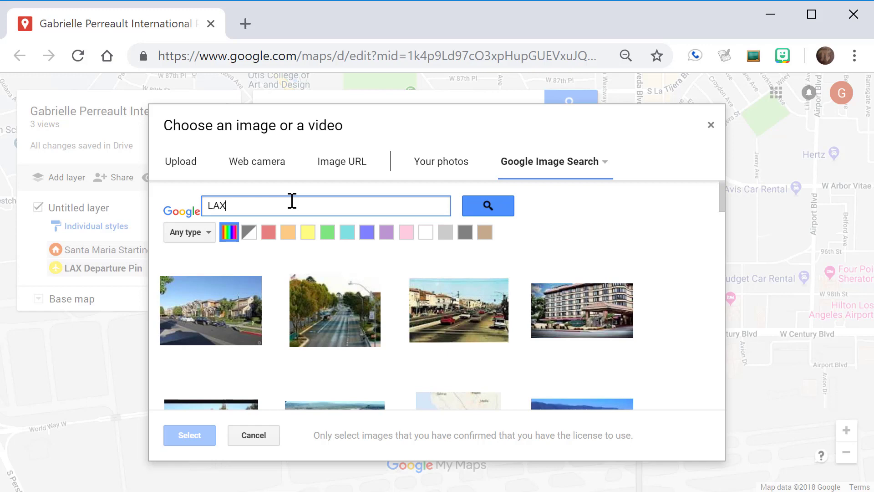
left_click(480, 210)
left_click(305, 330)
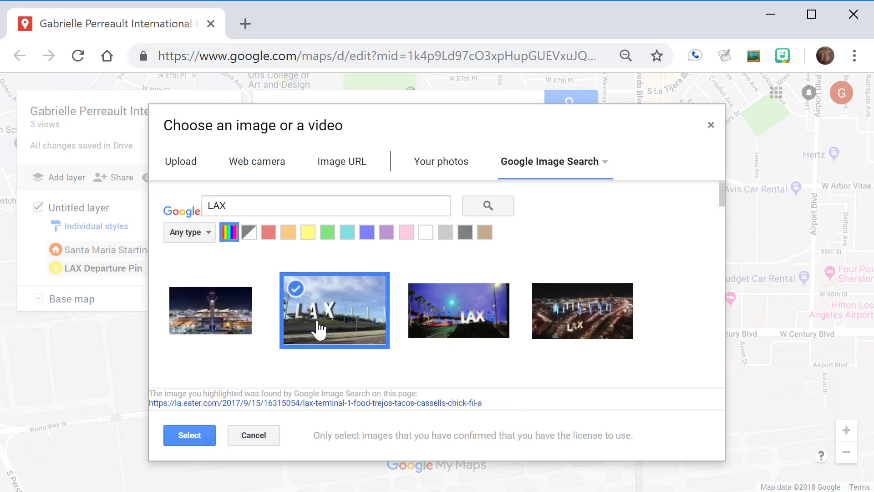
left_click(195, 435)
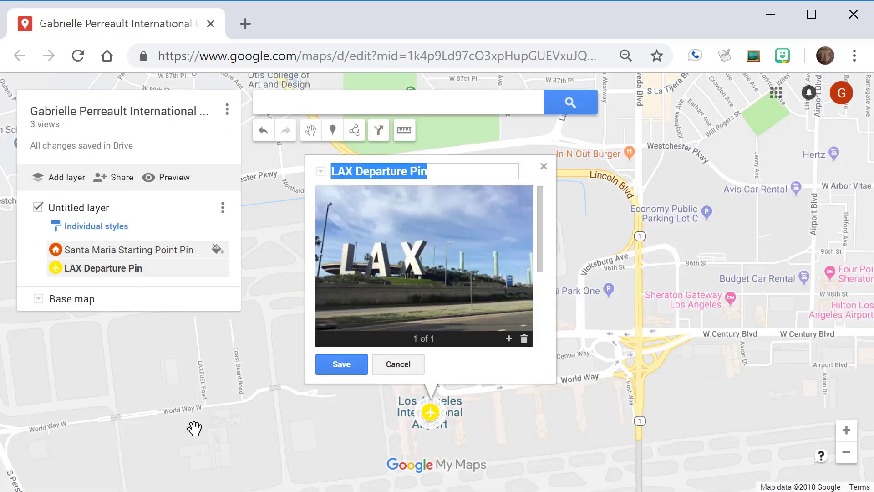
left_click(337, 364)
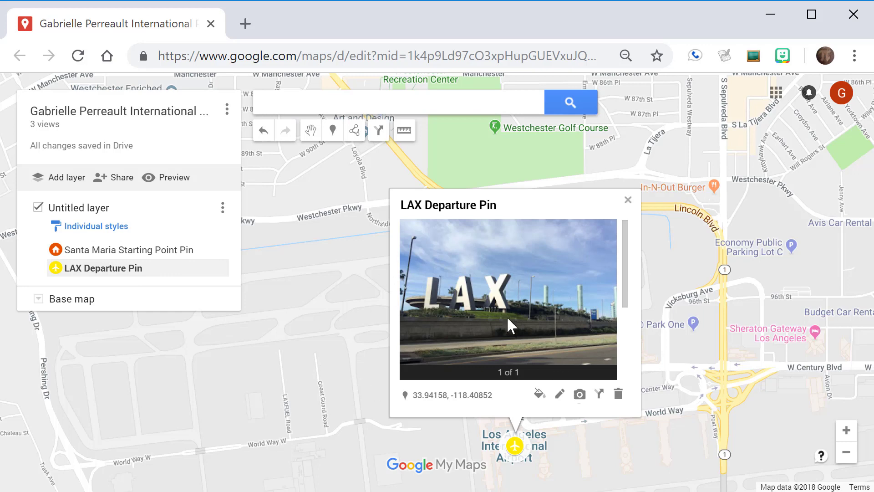
- Add driving directions to the LAX Departure Pin, with the Santa Maria Starting Point Pin as the origin
left_click(599, 395)
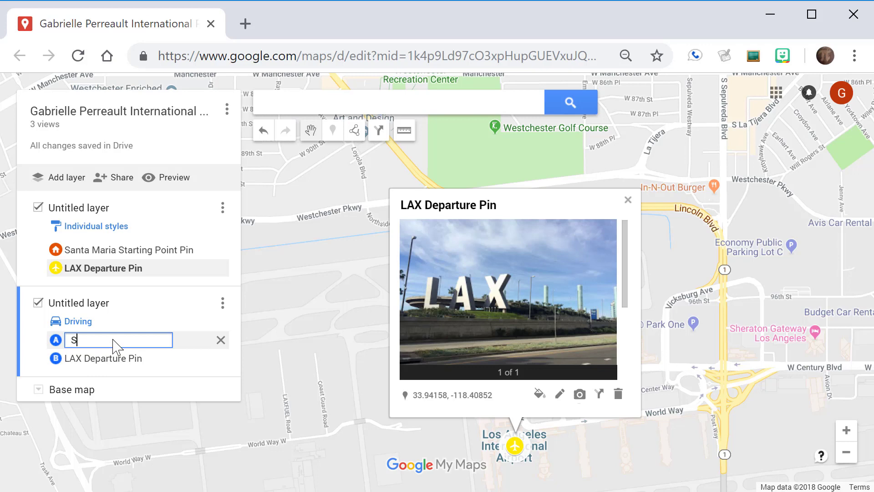
type("n")
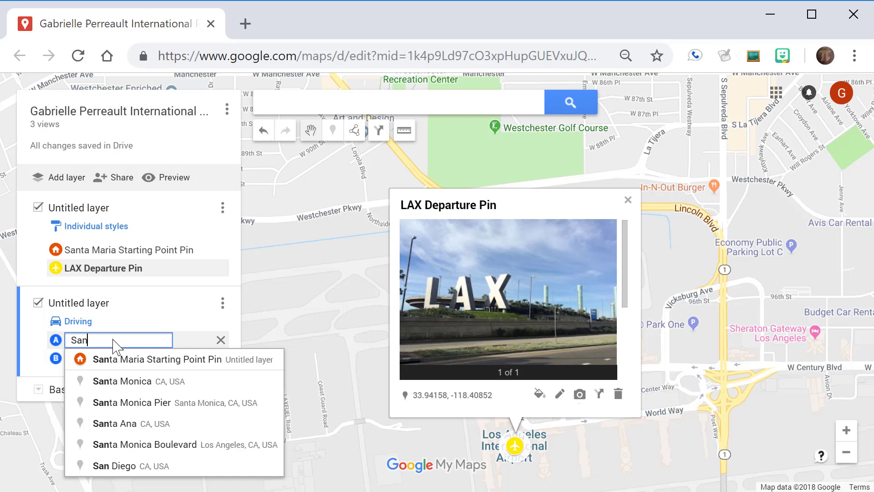
left_click(127, 358)
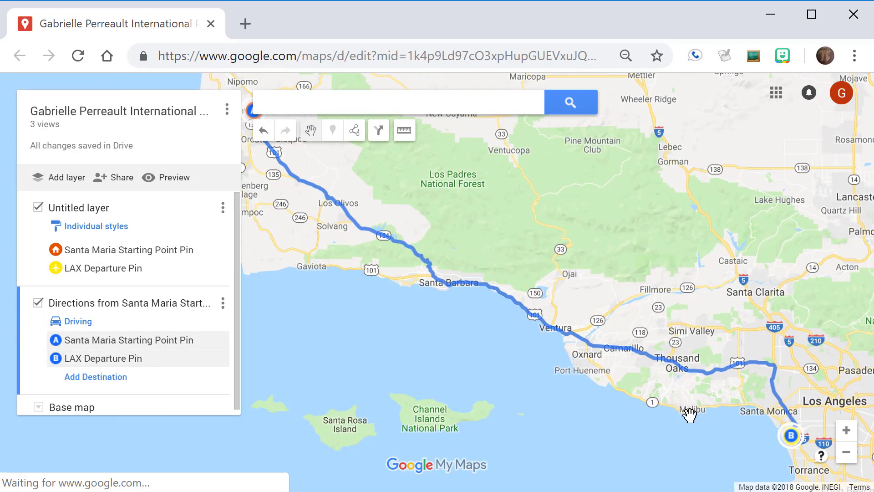
- Measure the straight-line distance from the Santa Maria starting point to the LAX departure pin
left_click(846, 452)
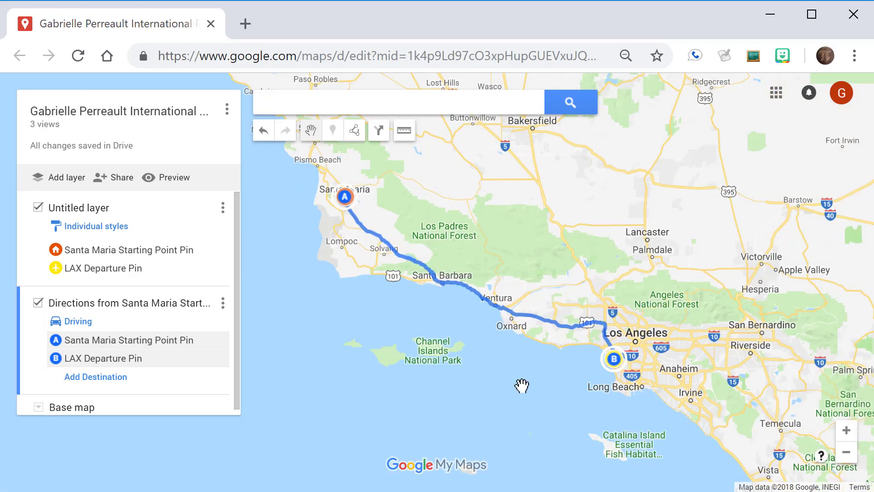
left_click_drag(519, 368, 530, 402)
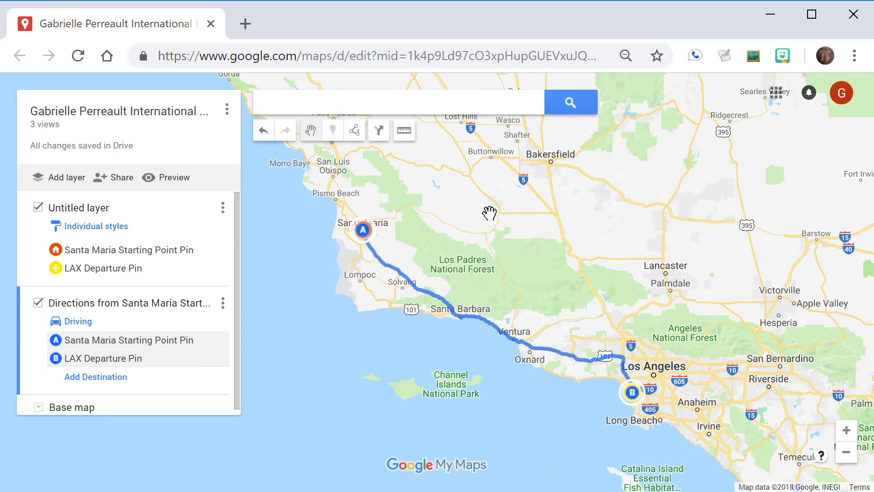
left_click(404, 132)
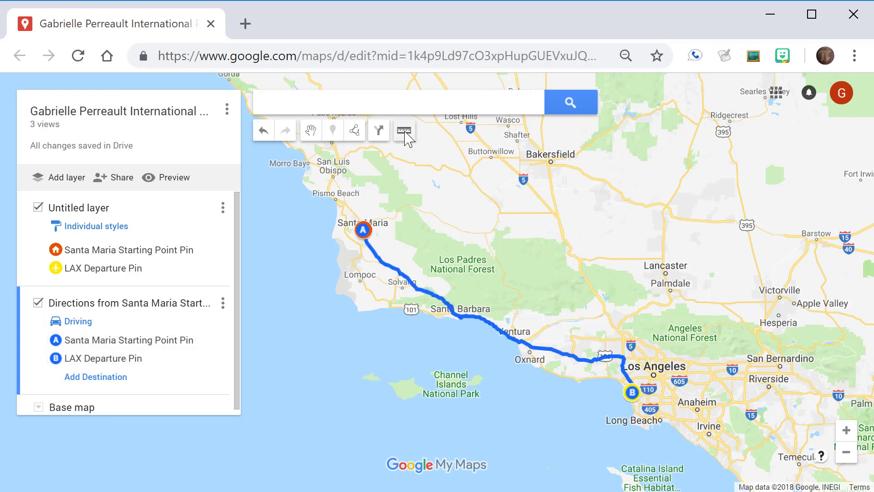
left_click(364, 231)
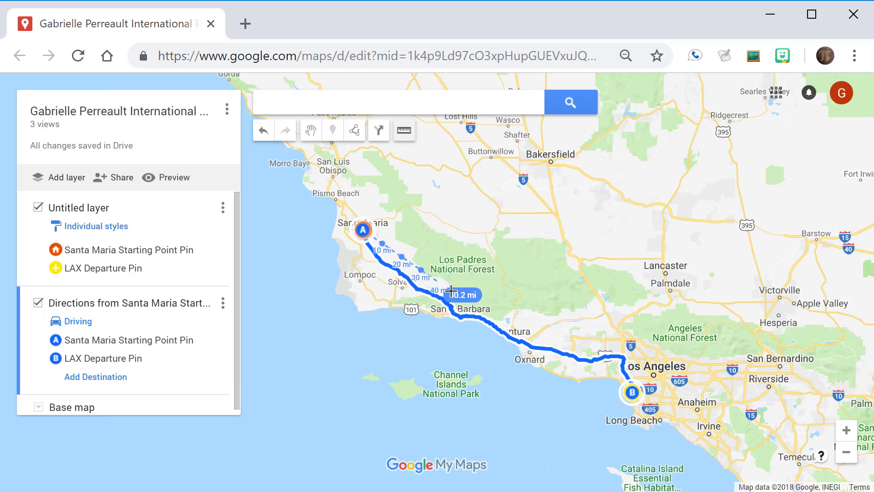
left_click(632, 393)
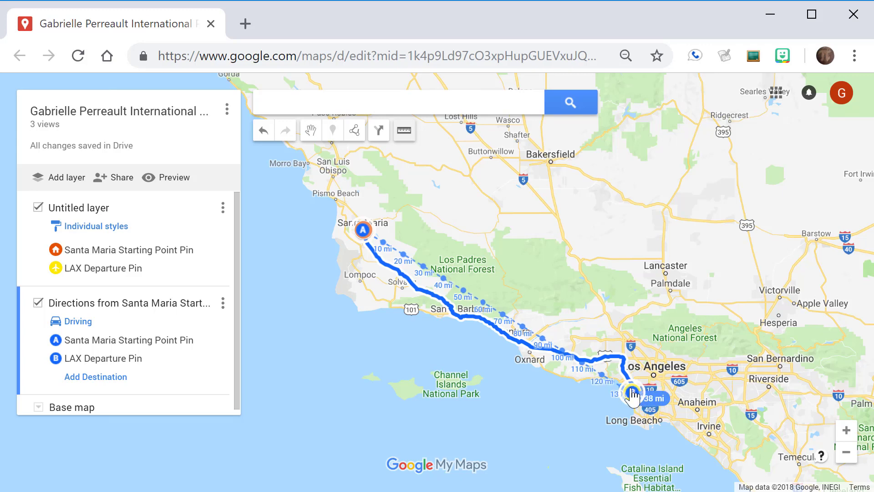
left_click(632, 392)
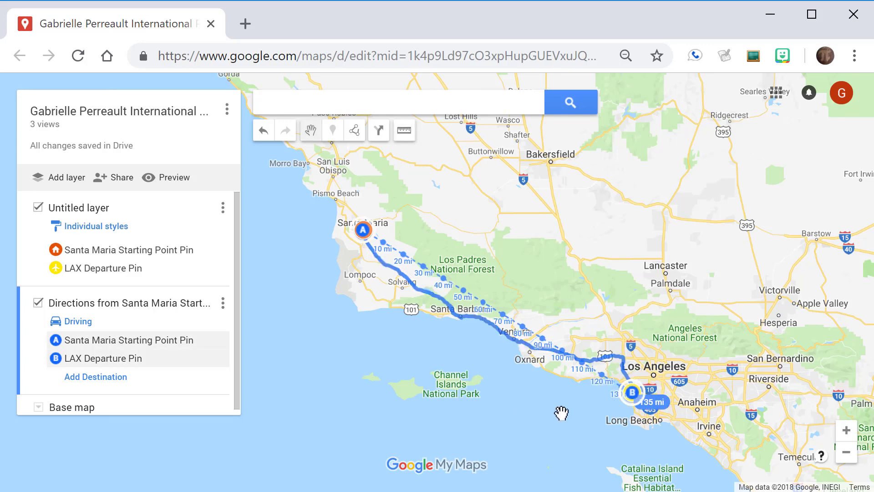
- Add the description "The distance between Santa Maria and LAX is about 135 miles." to the LAX Departure Pin and save it
left_click(103, 270)
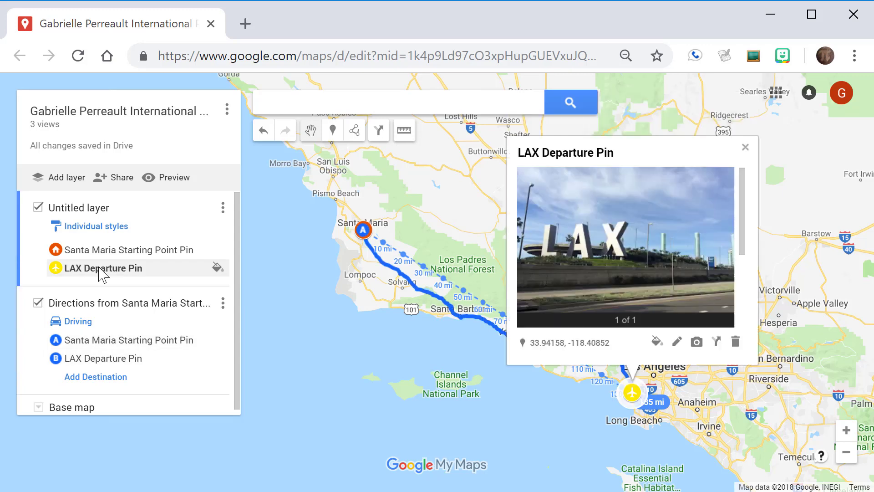
left_click(677, 341)
left_click(562, 216)
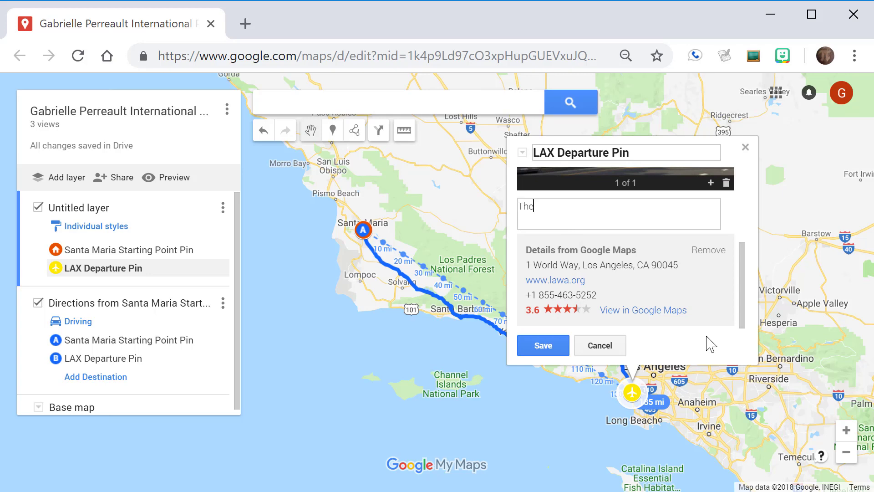
type("The distance between Santa Maria and LAX is about 135 miles.")
left_click(541, 345)
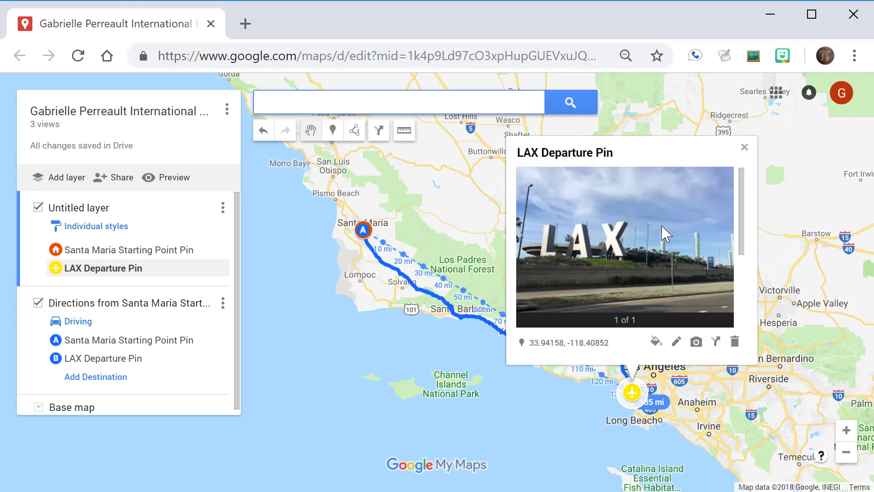
scroll(682, 264, "up", 2)
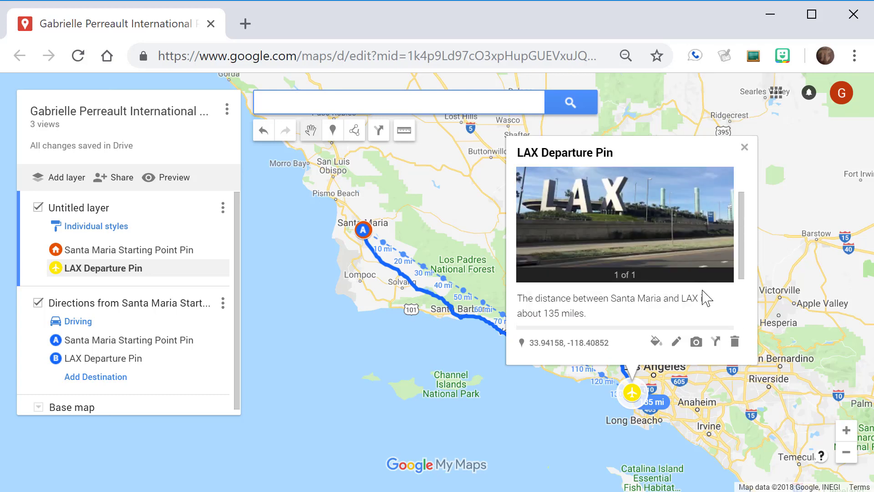